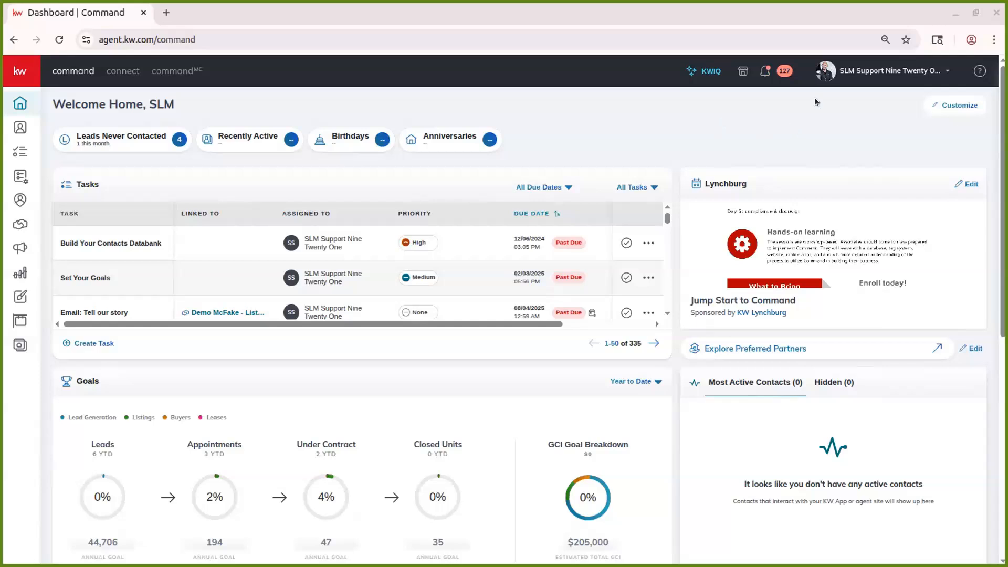
Step: Review the connected and available app integrations in the account settings, including Lone Wolf and DocuSign
{"action": "left_click", "coordinate": [866, 77]}
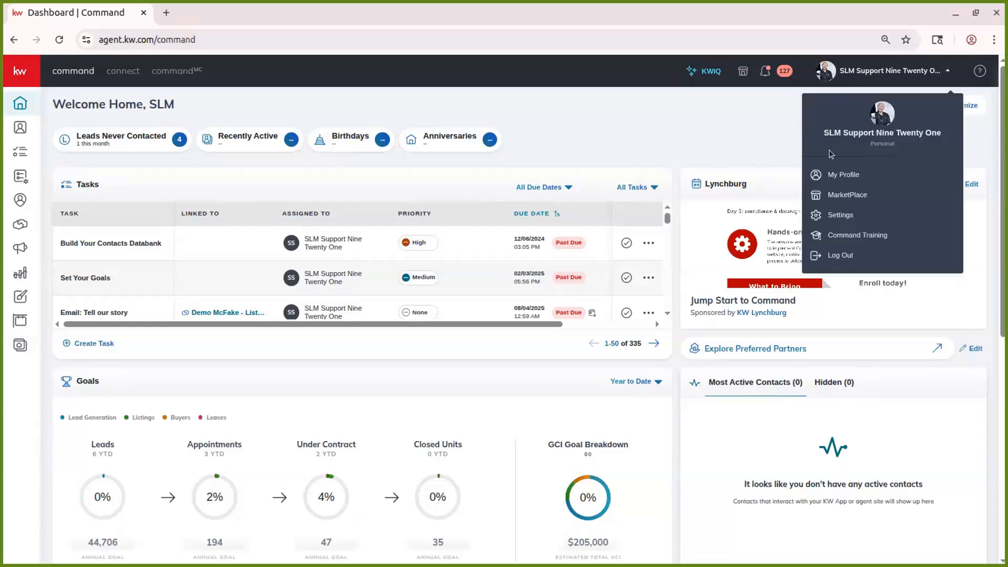
{"action": "left_click", "coordinate": [842, 219]}
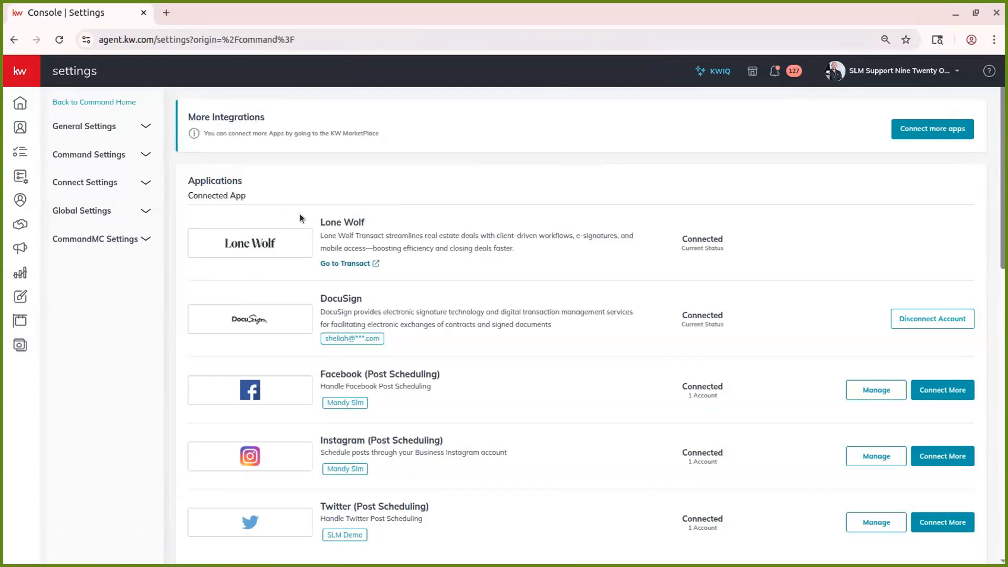
{"action": "scroll", "coordinate": [311, 237], "scroll_direction": "down", "scroll_amount": 7}
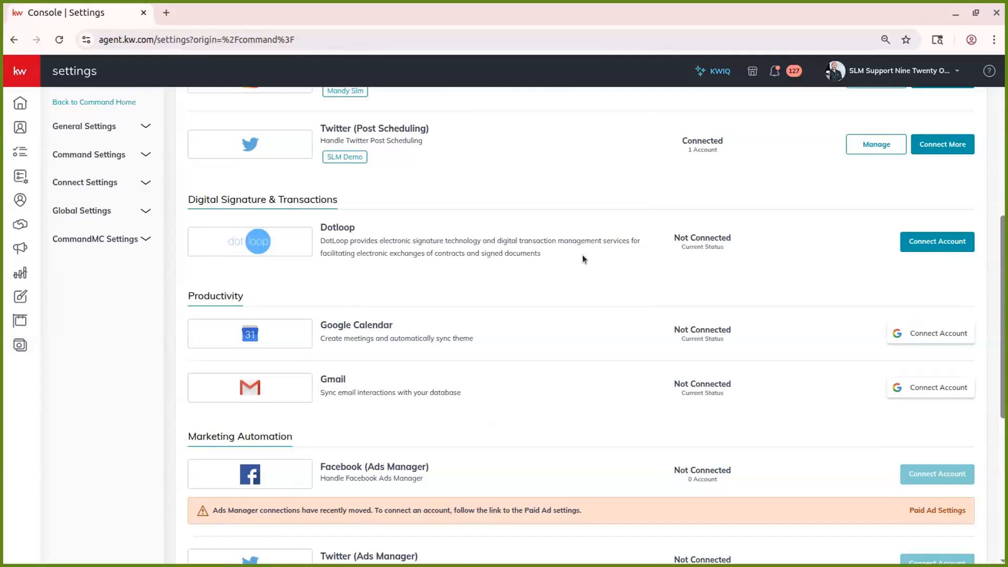
{"action": "scroll", "coordinate": [422, 251], "scroll_direction": "up", "scroll_amount": 7}
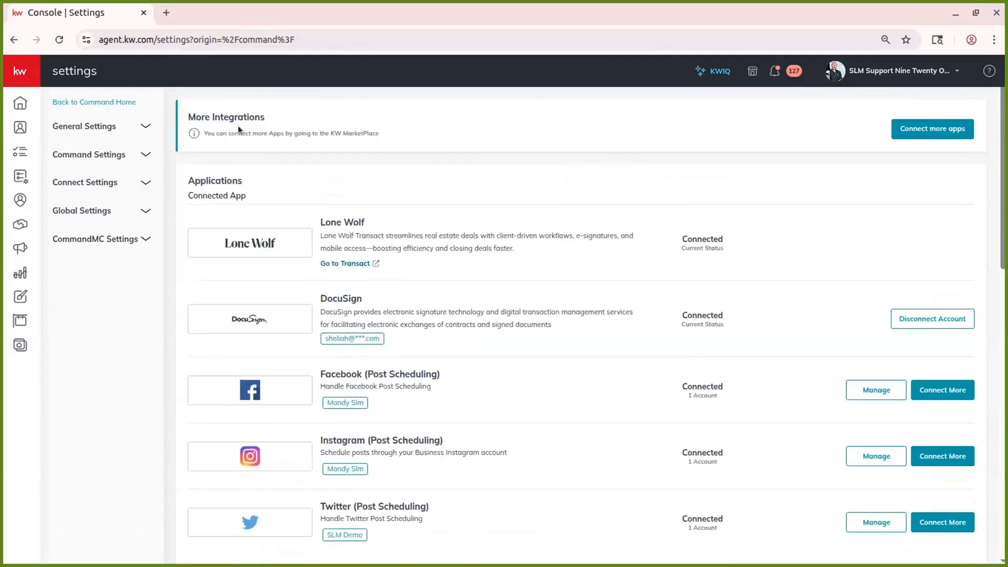
Step: Go to Opportunities from the Command home page, view the pipeline, and show the list of all opportunities
{"action": "left_click", "coordinate": [20, 103]}
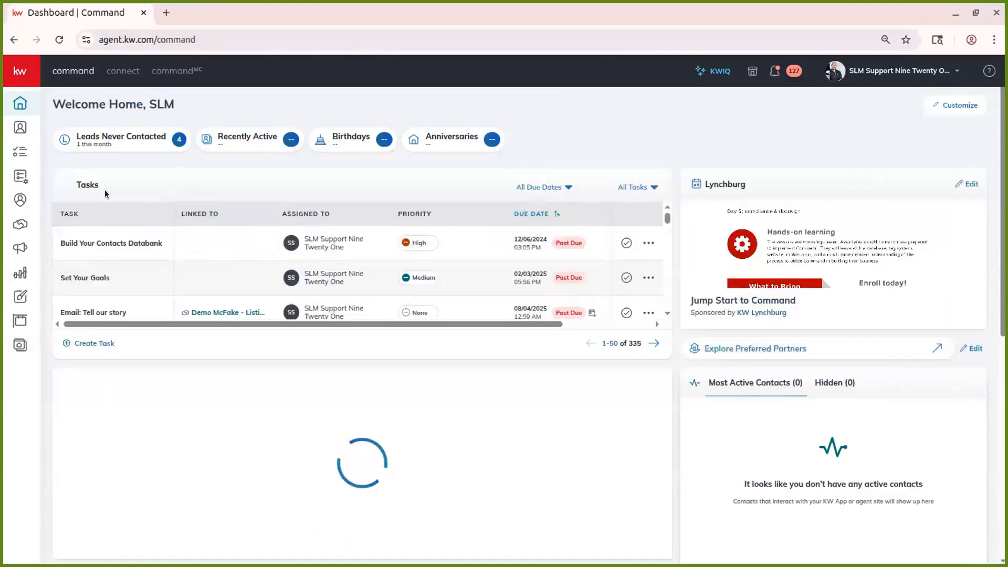
{"action": "left_click", "coordinate": [22, 227]}
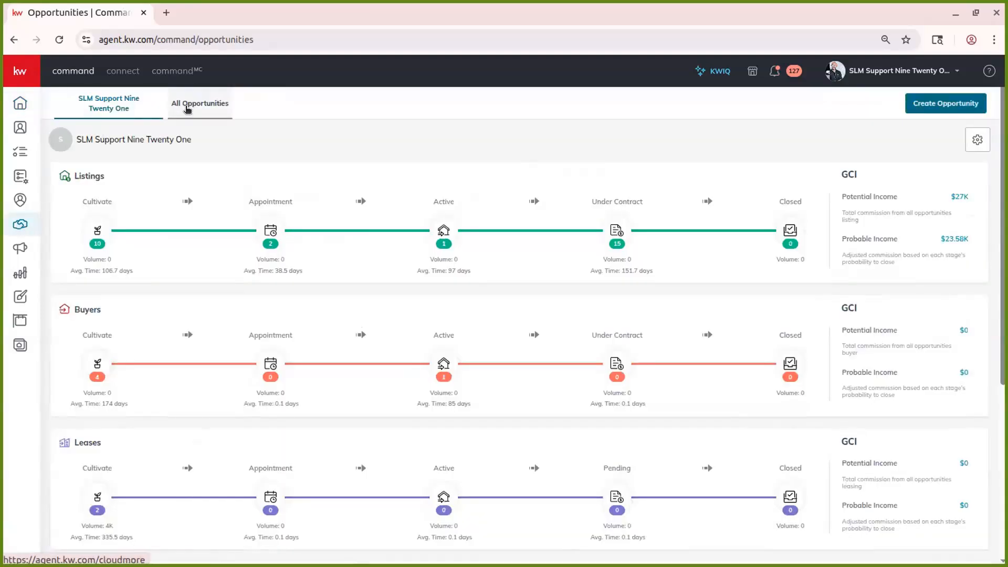
{"action": "left_click", "coordinate": [188, 109]}
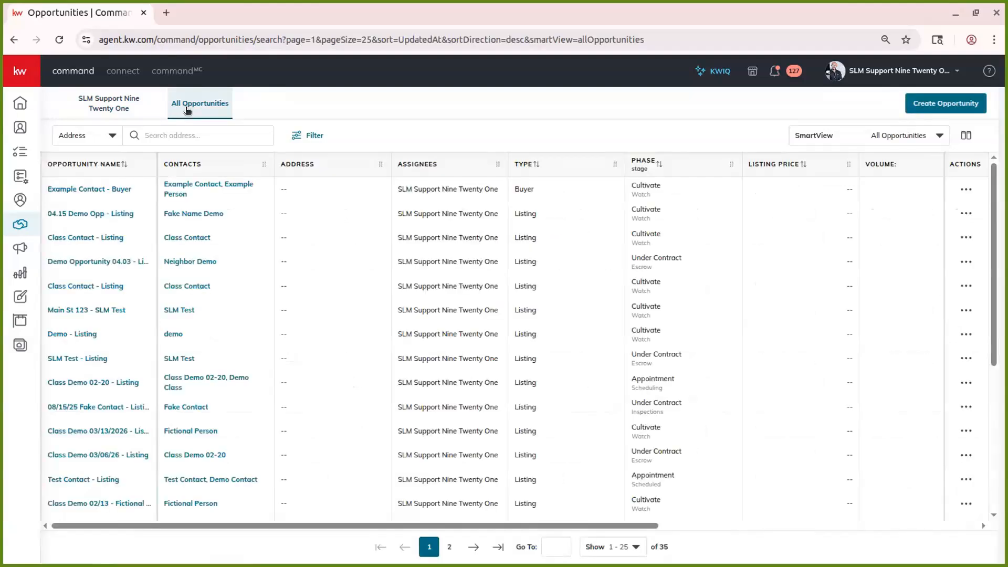
{"action": "left_click", "coordinate": [121, 108]}
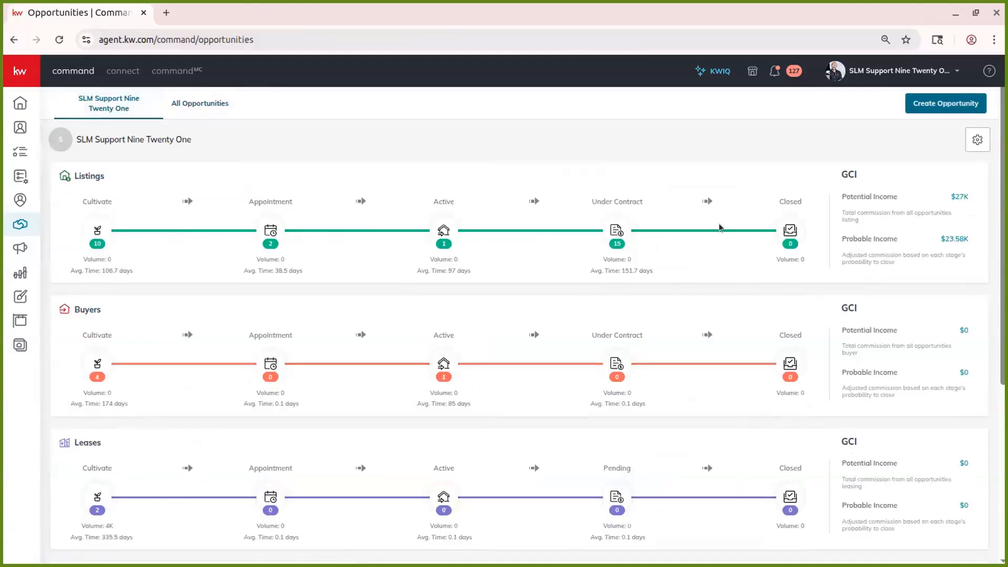
{"action": "left_click", "coordinate": [207, 103]}
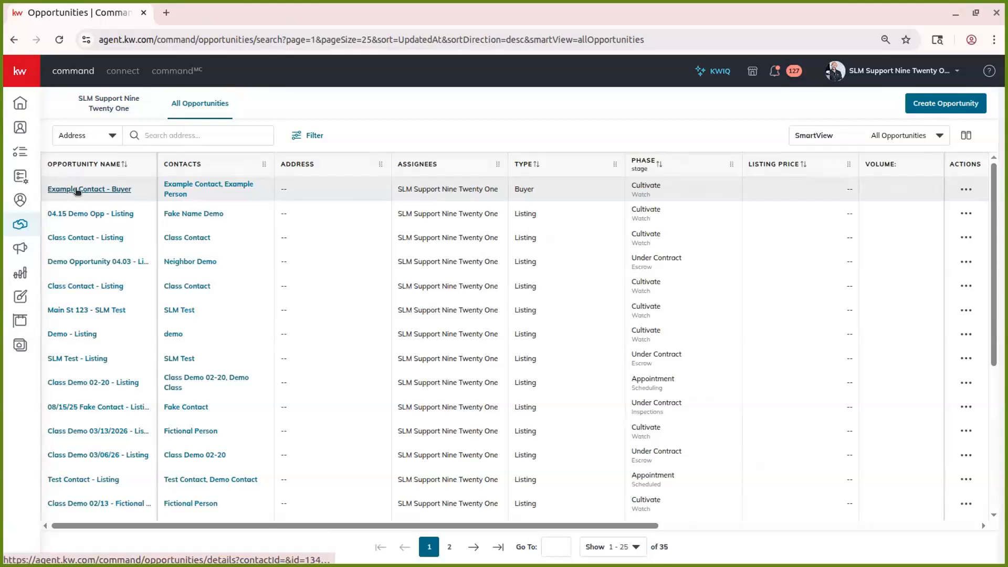
Step: Open the documents of the Example Contact - Buyer opportunity and sync it with Lone Wolf Transact as the e-sign provider
{"action": "left_click", "coordinate": [73, 189]}
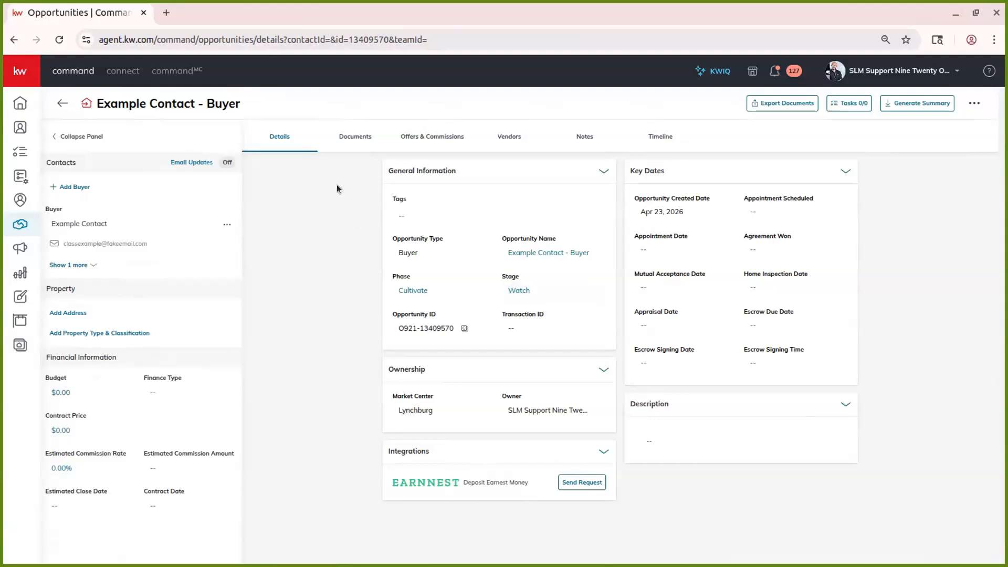
{"action": "left_click", "coordinate": [356, 141]}
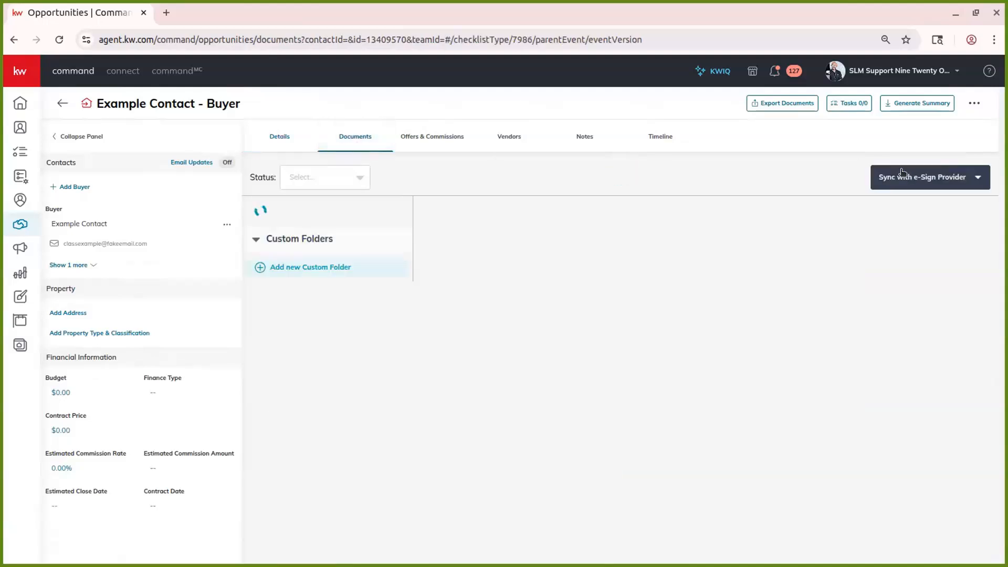
{"action": "left_click", "coordinate": [978, 177]}
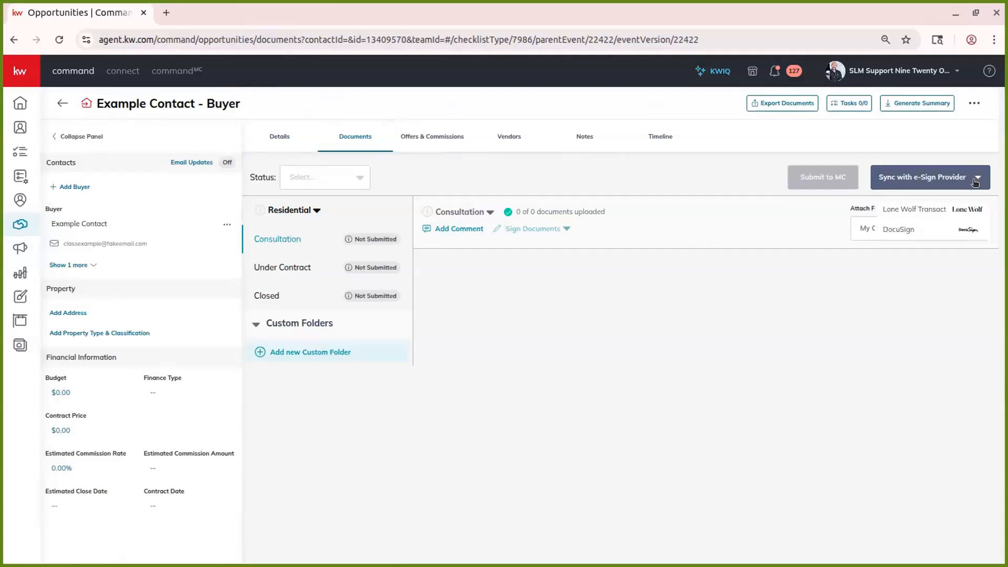
{"action": "left_click", "coordinate": [952, 209]}
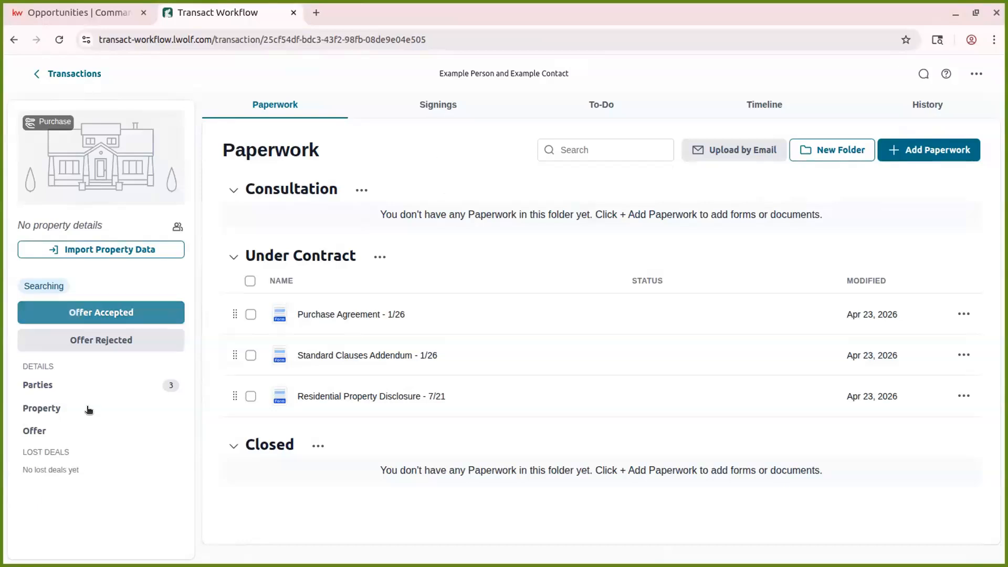
Step: Compare the parties on the Transact transaction with the buyer contacts on the Command opportunity
{"action": "left_click", "coordinate": [48, 385]}
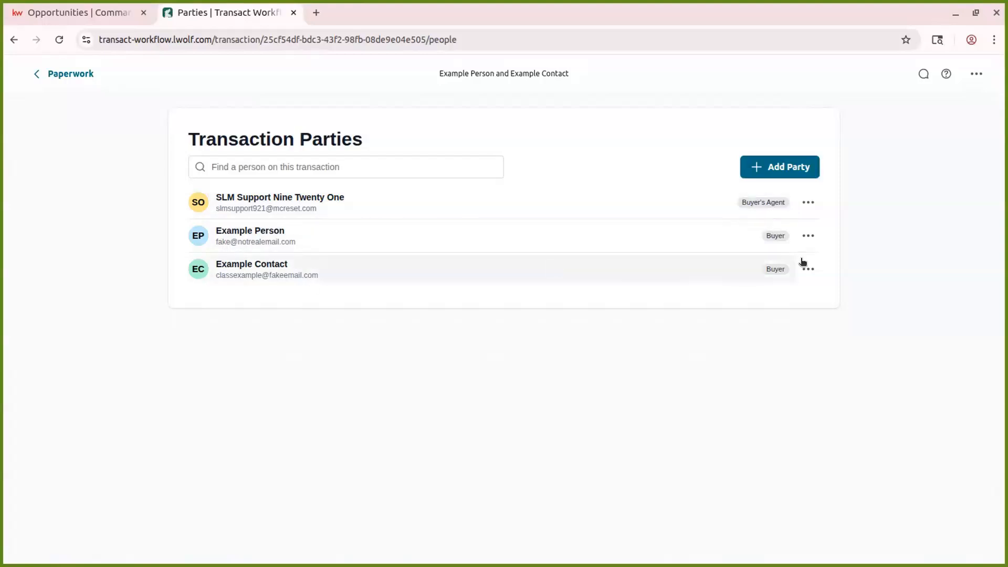
{"action": "left_click", "coordinate": [95, 17]}
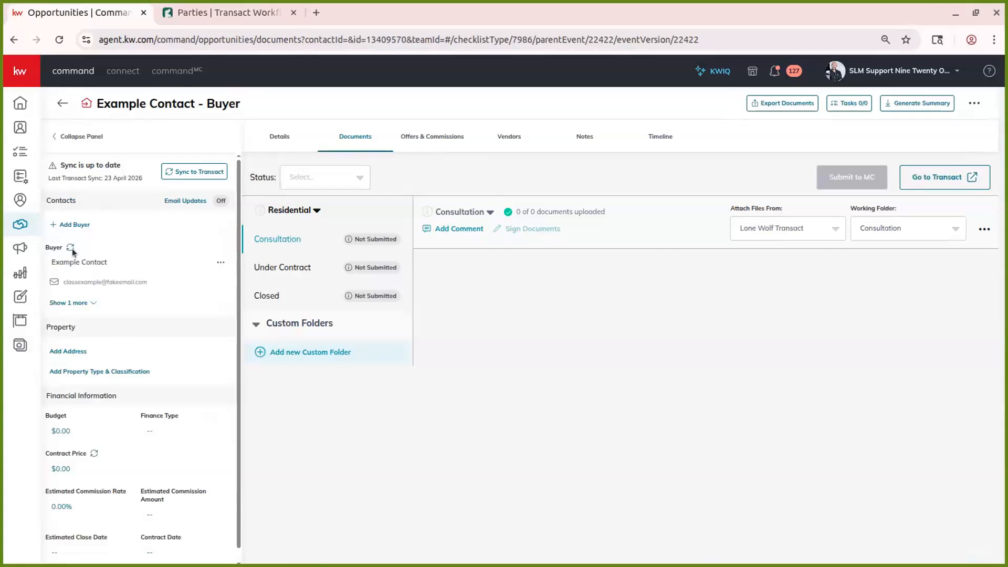
{"action": "left_click", "coordinate": [69, 303]}
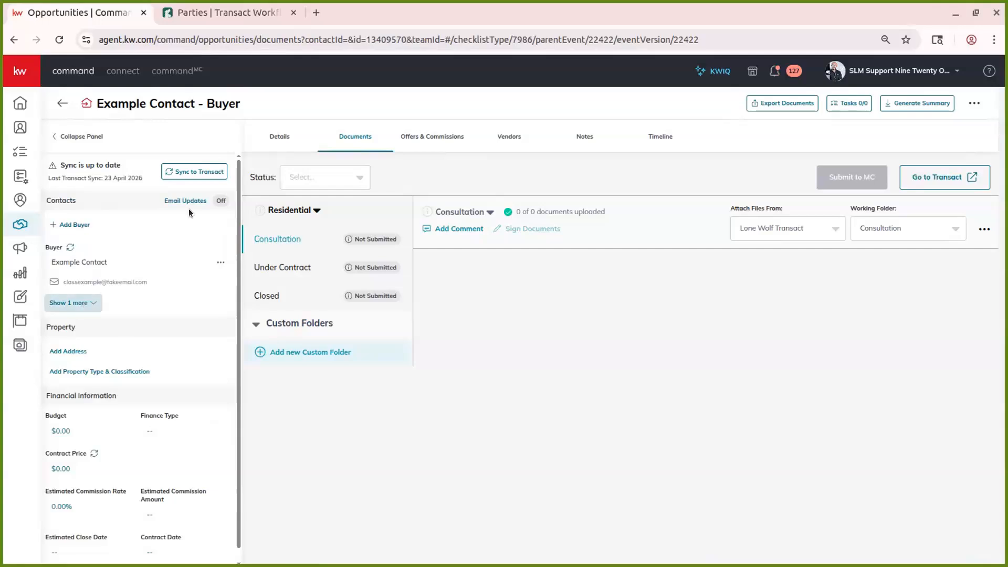
{"action": "left_click", "coordinate": [238, 17]}
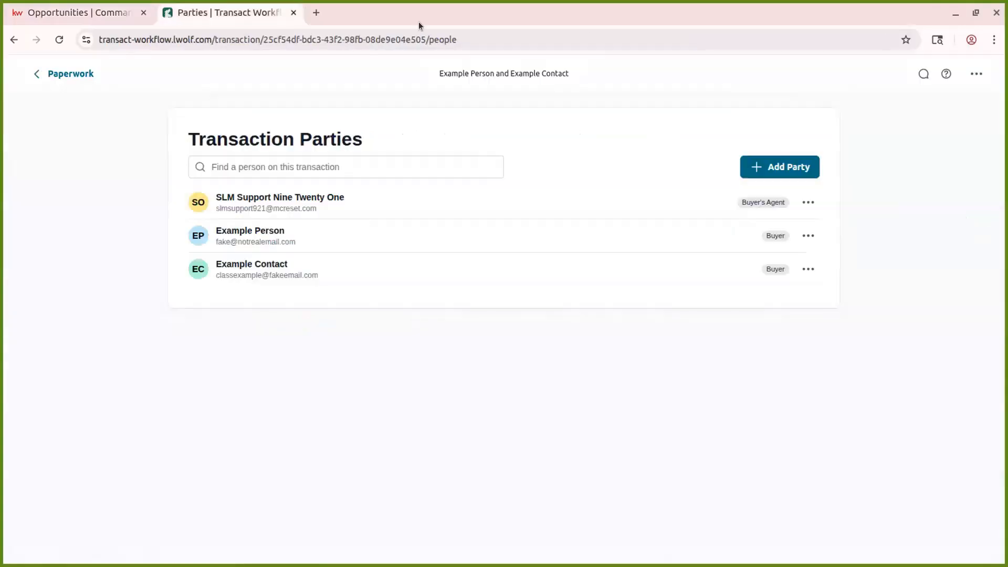
Step: Begin adding a party to the transaction, trying a contact search for "Class" before starting a new contact instead
{"action": "left_click", "coordinate": [775, 166]}
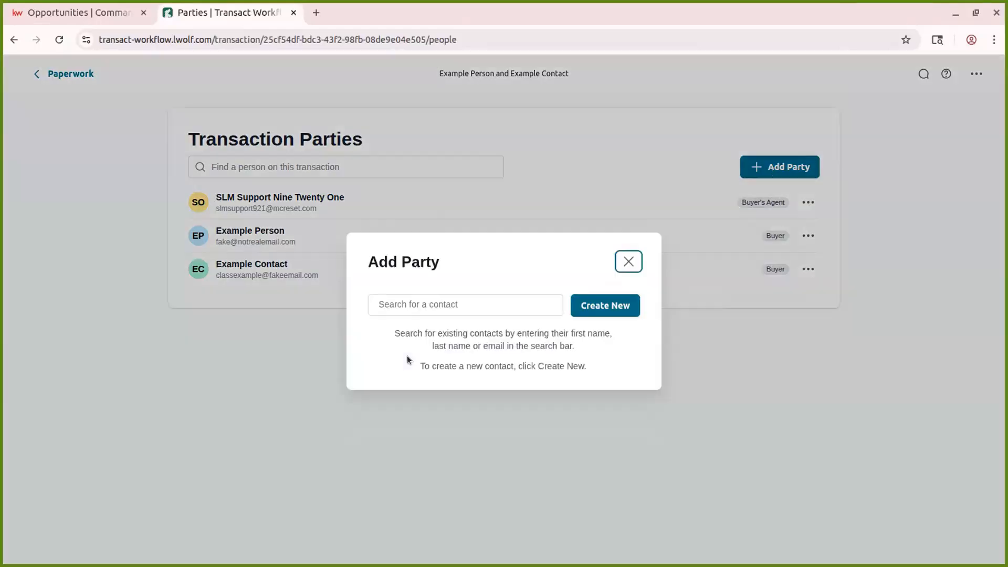
{"action": "left_click", "coordinate": [491, 299]}
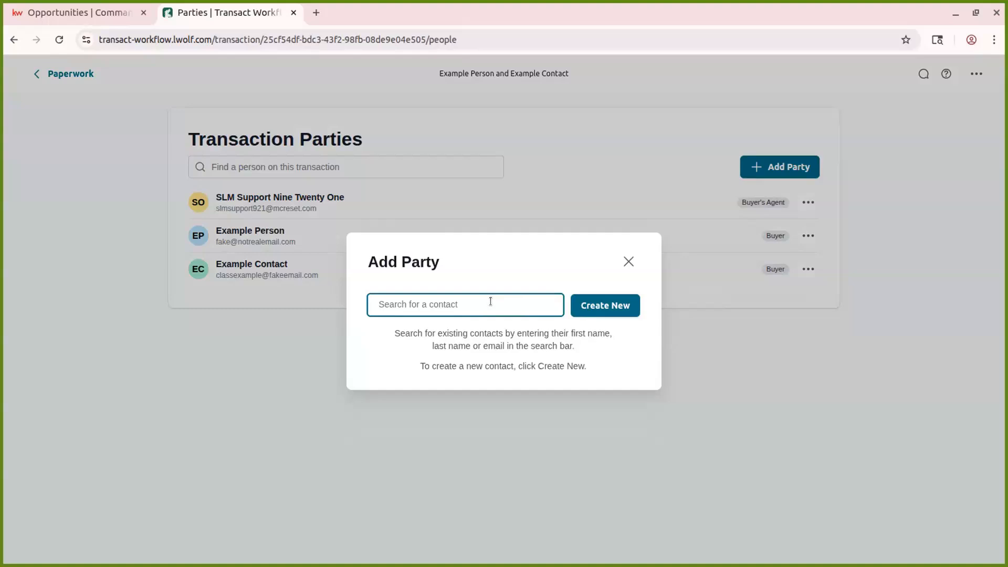
{"action": "type", "text": "Class"}
{"action": "key", "text": "BackSpace"}
{"action": "key", "text": "BackSpace"}
{"action": "key", "text": "BackSpace"}
{"action": "key", "text": "BackSpace"}
{"action": "key", "text": "BackSpace"}
{"action": "left_click", "coordinate": [593, 307]}
Step: Browse the available party roles and assign the Admin role to the new party
{"action": "left_click", "coordinate": [278, 185]}
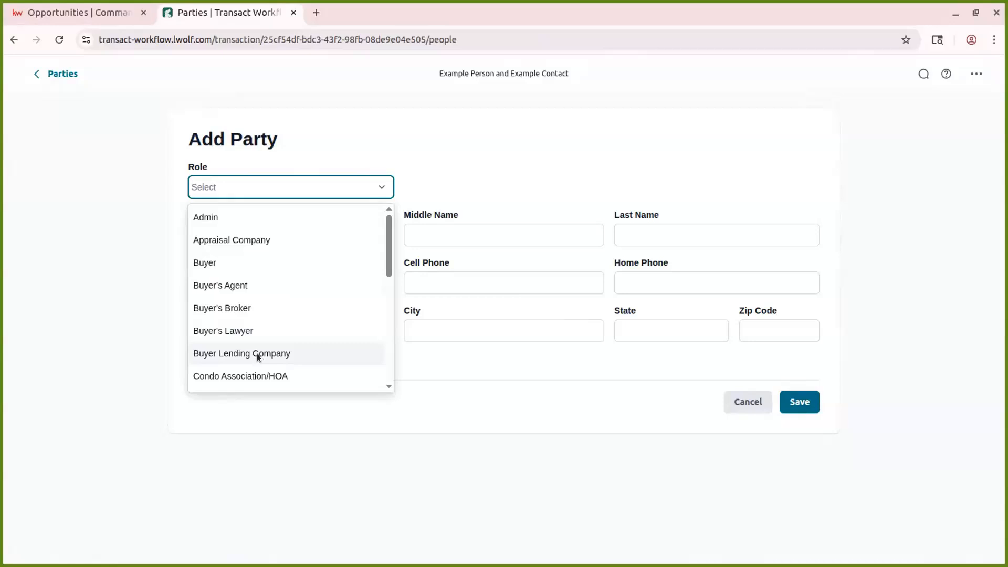
{"action": "scroll", "coordinate": [257, 354], "scroll_direction": "down", "scroll_amount": 3}
{"action": "scroll", "coordinate": [267, 263], "scroll_direction": "down", "scroll_amount": 3}
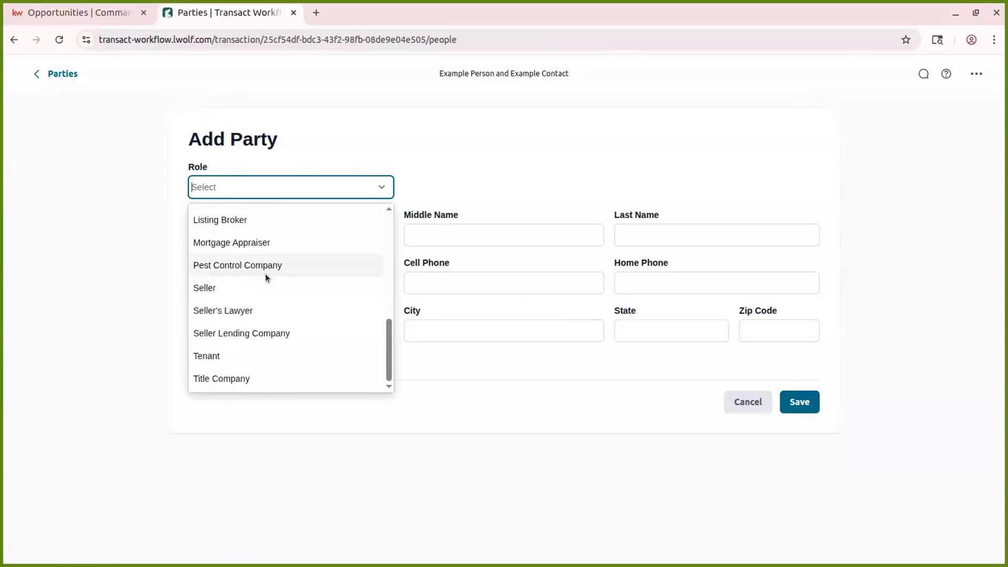
{"action": "scroll", "coordinate": [266, 276], "scroll_direction": "up", "scroll_amount": 10}
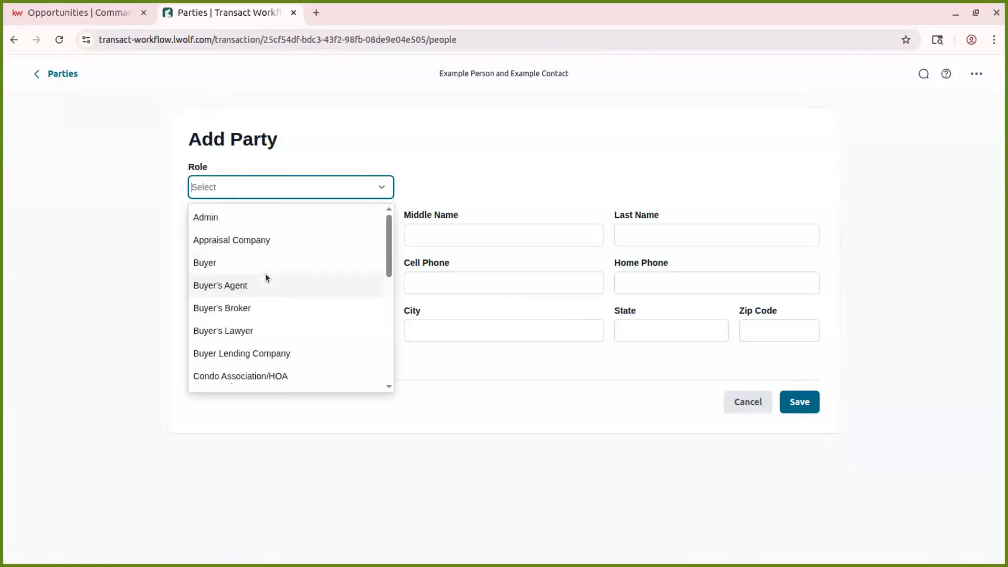
{"action": "left_click", "coordinate": [256, 219]}
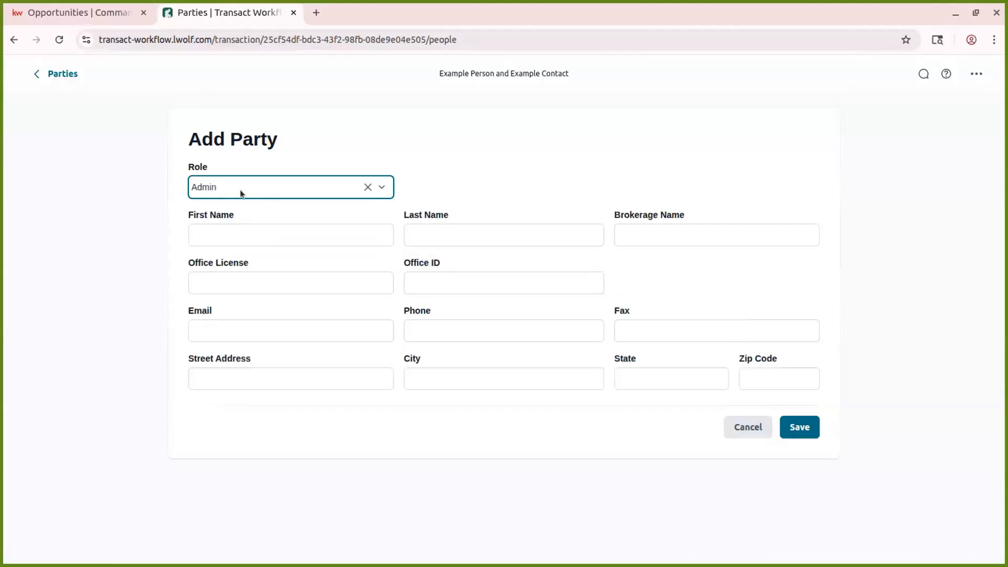
Step: Enter the new party's first name and last name
{"action": "left_click", "coordinate": [232, 241]}
{"action": "type", "text": "SLM"}
{"action": "key", "text": "Tab"}
{"action": "type", "text": "Demo"}
{"action": "key", "text": "Tab"}
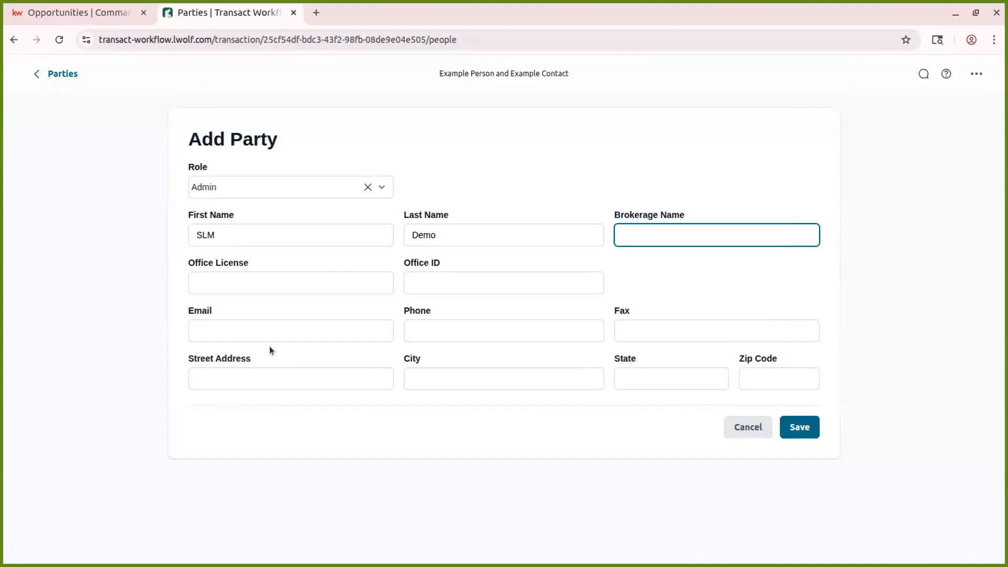
Step: Fill in the required brokerage name as Keller Williams for the new party
{"action": "left_click", "coordinate": [293, 326]}
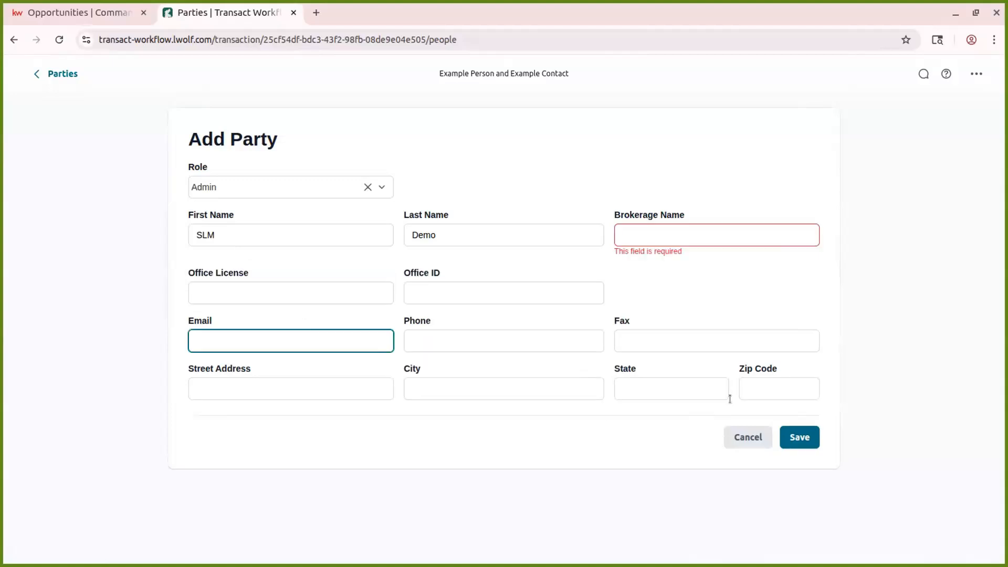
{"action": "left_click", "coordinate": [673, 234]}
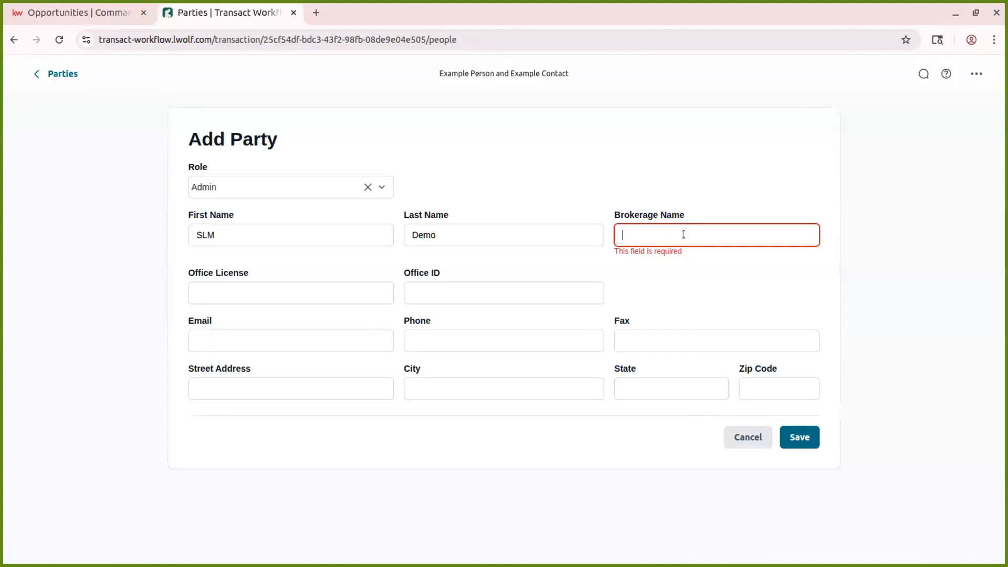
{"action": "type", "text": "E"}
{"action": "type", "text": "el"}
{"action": "type", "text": "ler "}
{"action": "type", "text": "Williams"}
{"action": "key", "text": "Tab"}
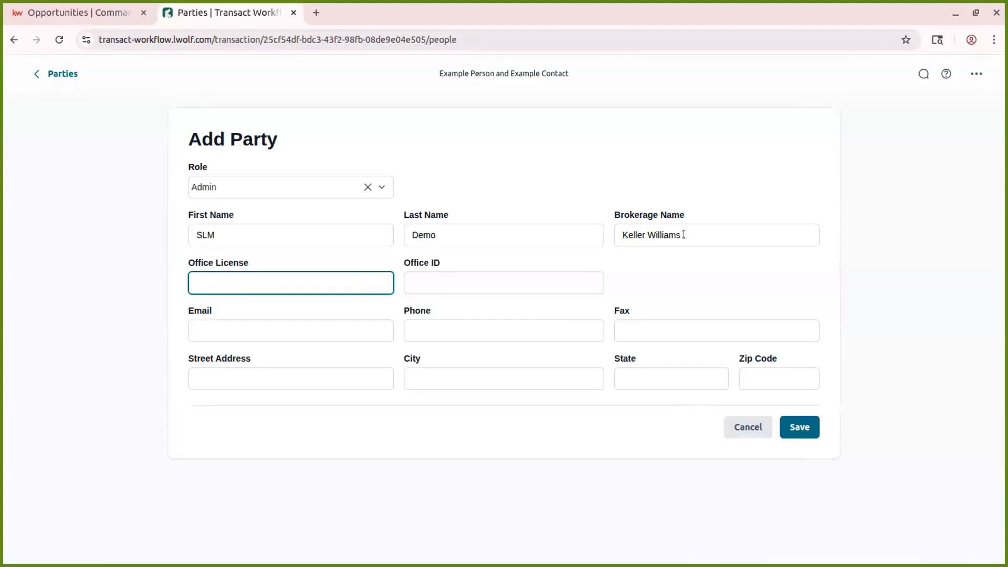
Step: Change the new party's role to Buyer
{"action": "left_click", "coordinate": [367, 187]}
{"action": "left_click", "coordinate": [376, 186]}
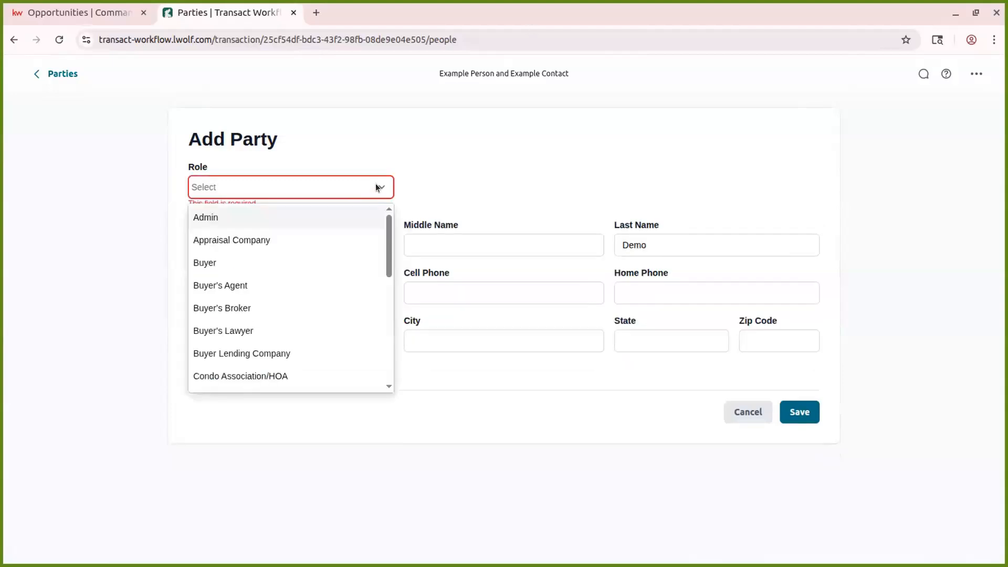
{"action": "left_click", "coordinate": [275, 265]}
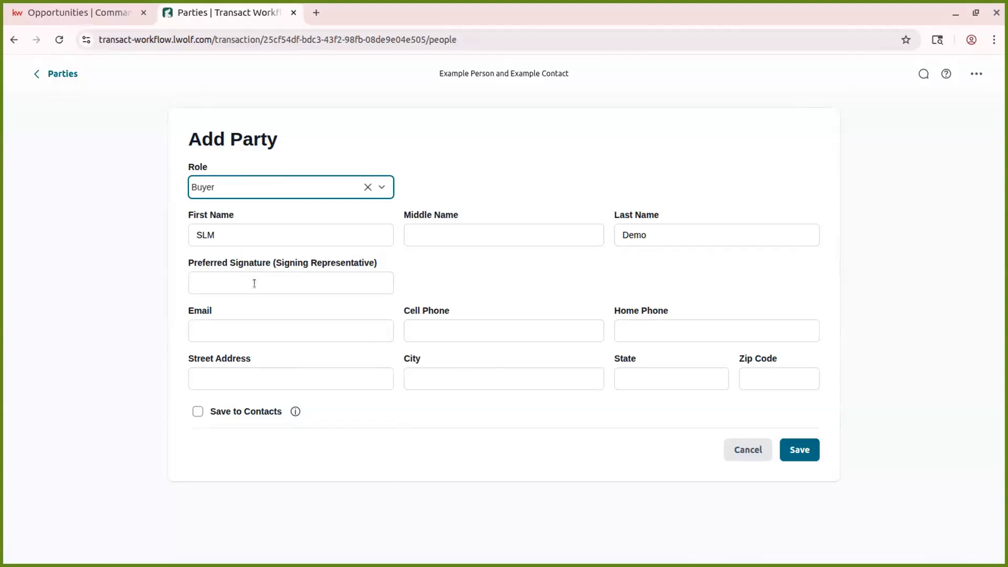
{"action": "key", "text": "Down"}
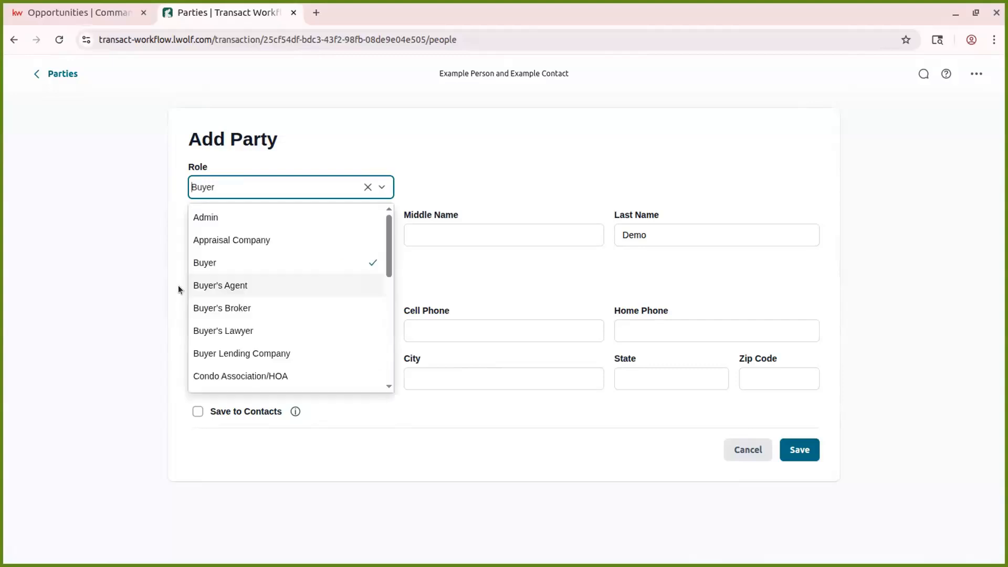
{"action": "left_click", "coordinate": [506, 259]}
Step: Fill in the new buyer's e-mail, save the party, and return to the transaction's paperwork
{"action": "left_click", "coordinate": [269, 321]}
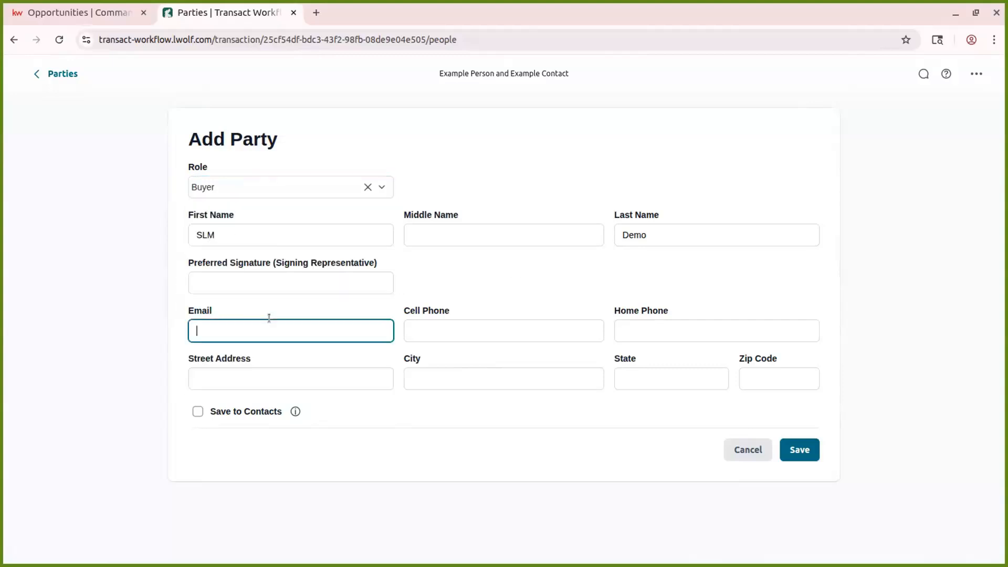
{"action": "type", "text": "demo"}
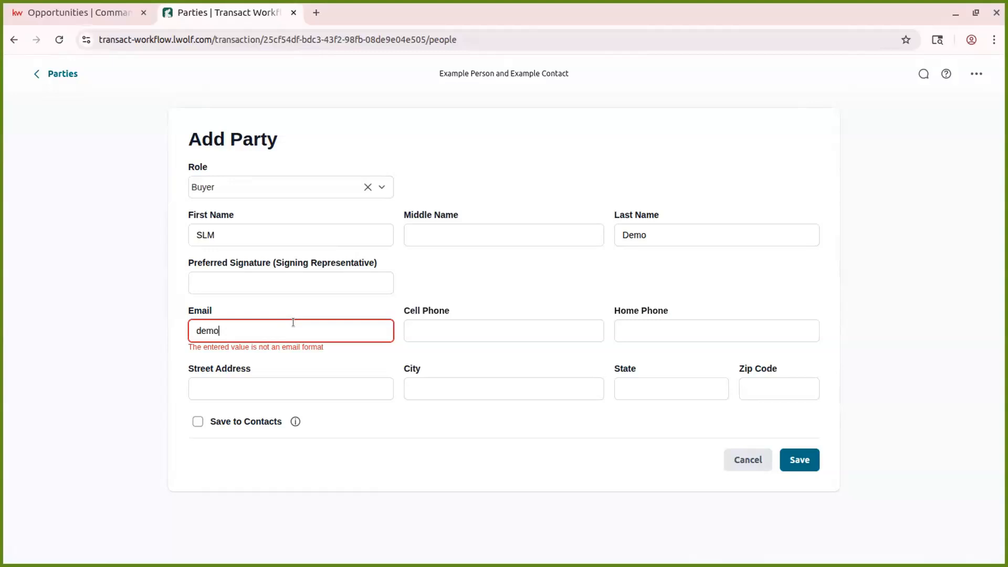
{"action": "type", "text": "@demo.com"}
{"action": "key", "text": "Tab"}
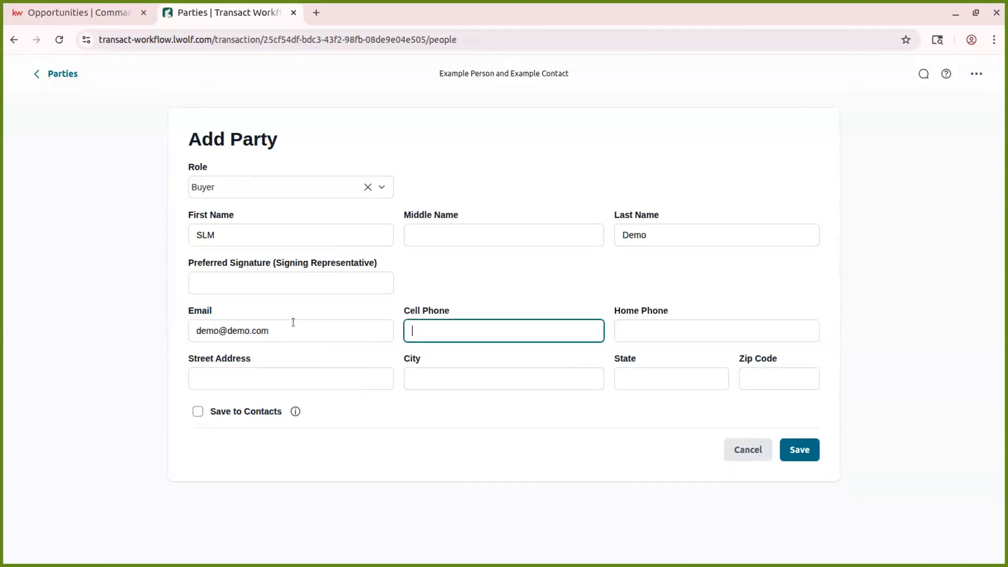
{"action": "left_click", "coordinate": [794, 445]}
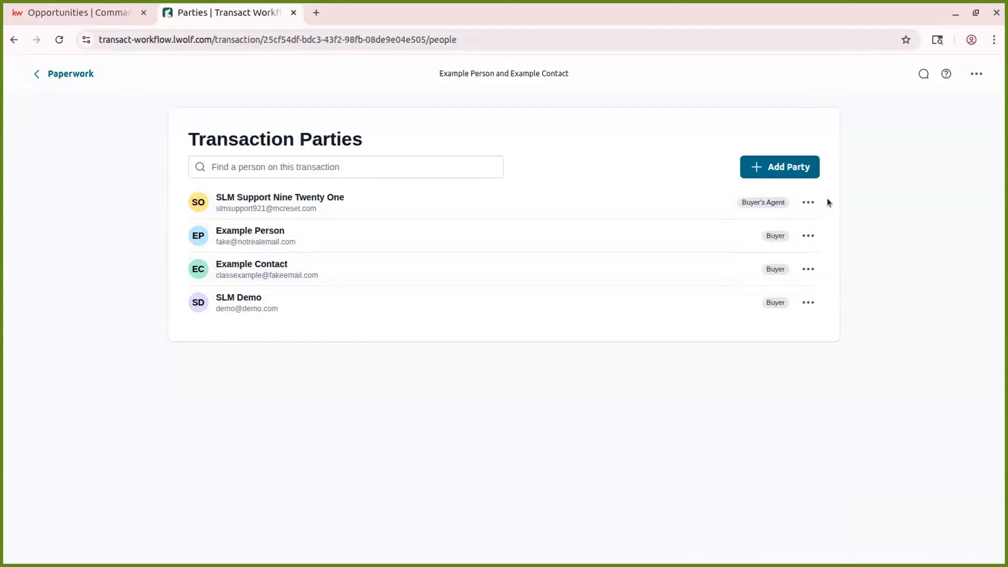
{"action": "left_click", "coordinate": [59, 72]}
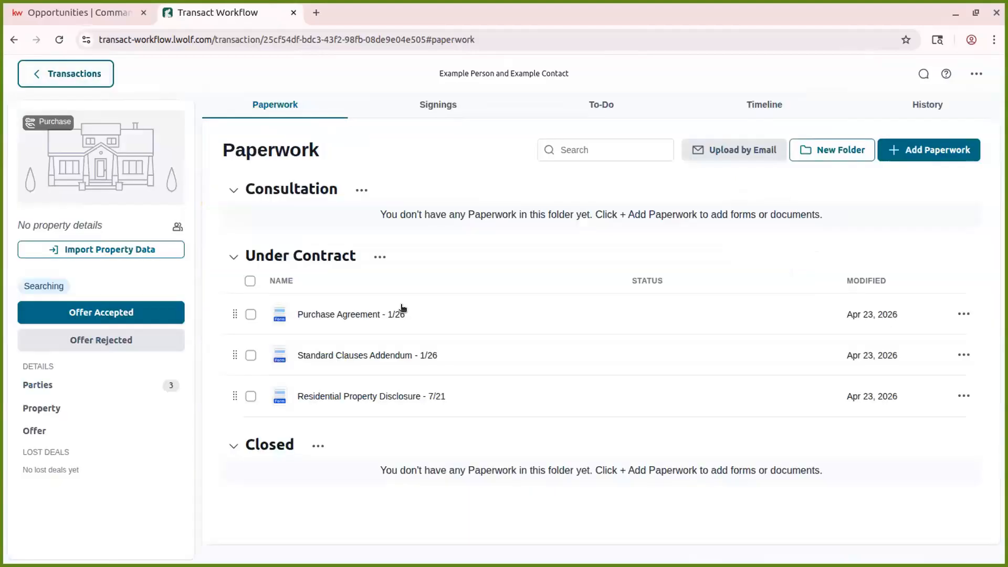
Step: Check the transaction's party list and browse the form libraries offered for adding paperwork
{"action": "left_click", "coordinate": [122, 392]}
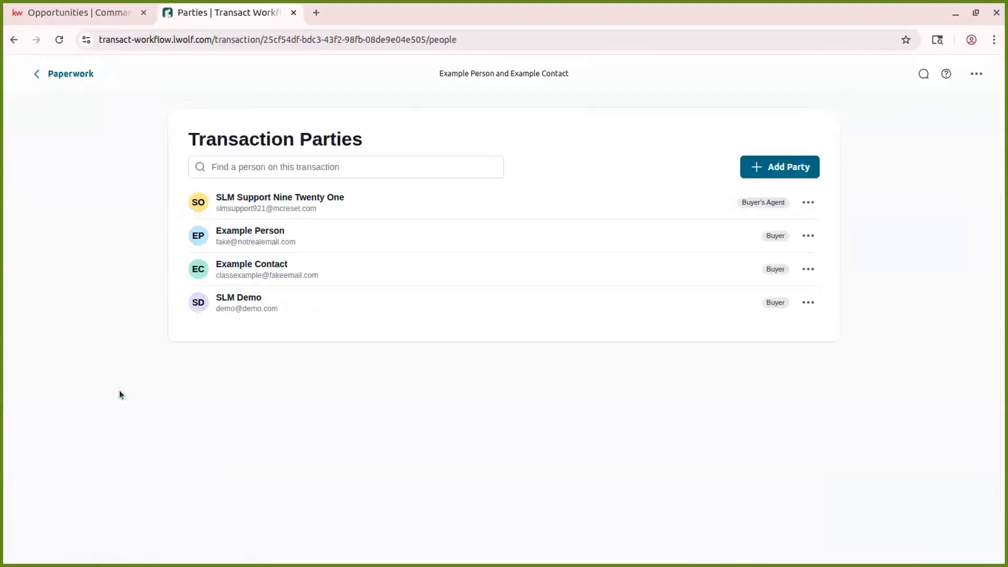
{"action": "left_click", "coordinate": [47, 76]}
{"action": "left_click", "coordinate": [916, 156]}
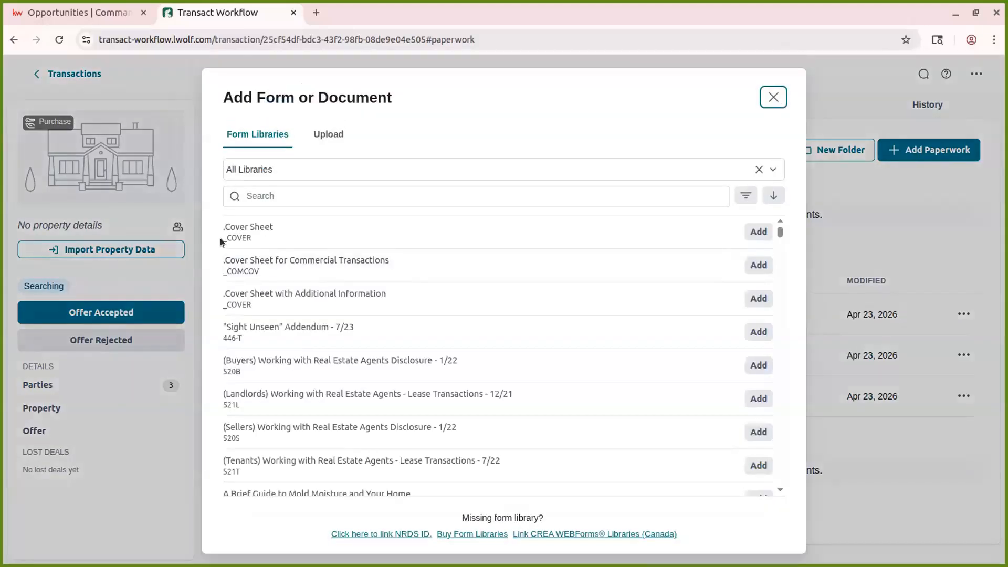
{"action": "left_click", "coordinate": [773, 97]}
Step: Create an Authentisign signing from the Purchase Agreement - 1/26 with Under Contract as return folder, dismissing the satisfaction survey and guided walkthrough
{"action": "left_click", "coordinate": [333, 314]}
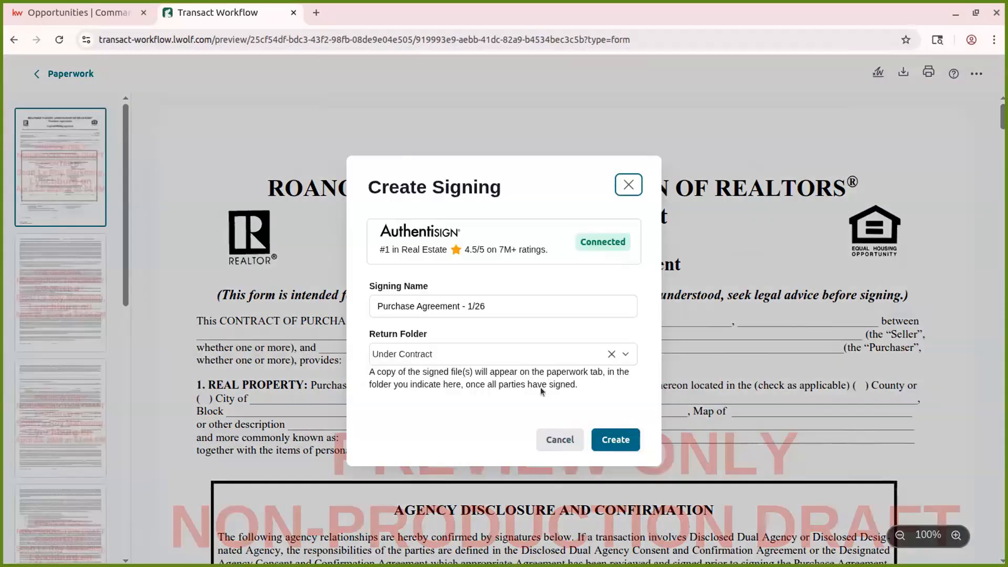
{"action": "left_click", "coordinate": [614, 439]}
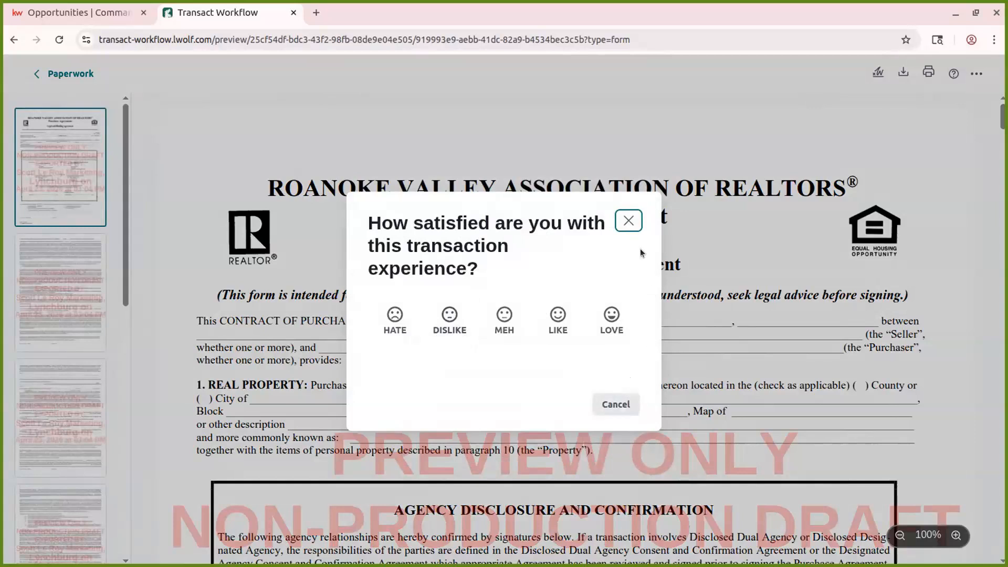
{"action": "left_click", "coordinate": [628, 220]}
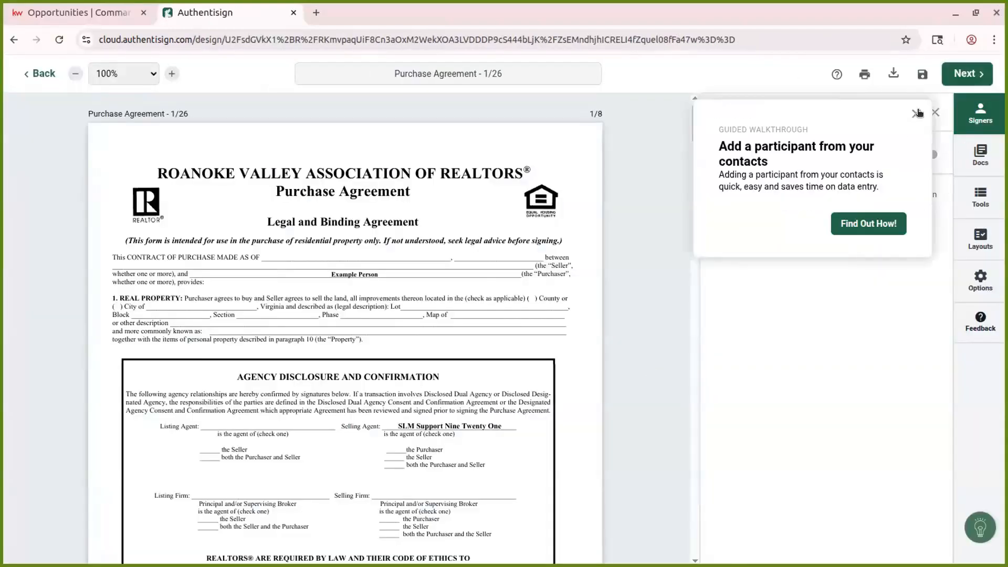
{"action": "left_click", "coordinate": [916, 113]}
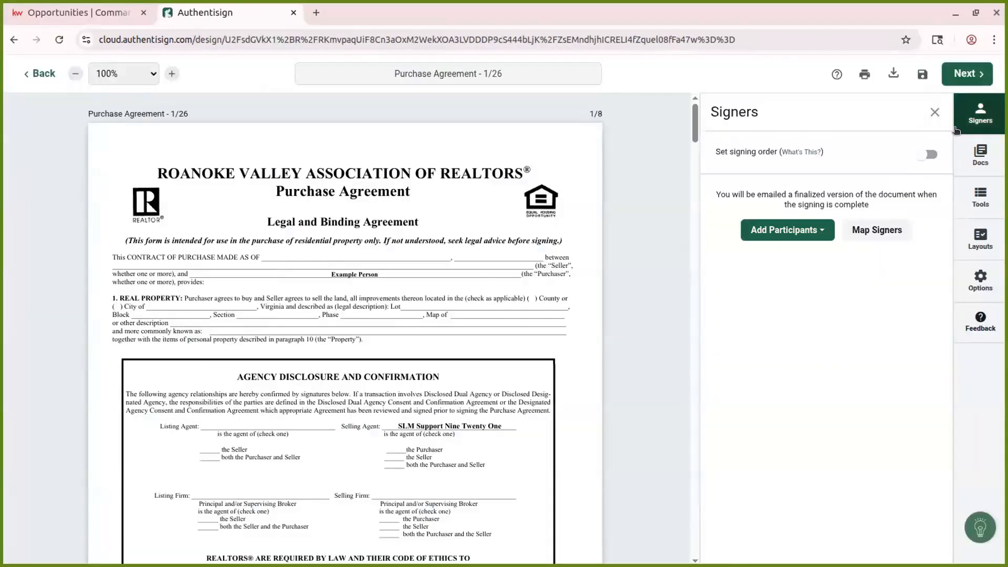
Step: Choose signing participants from the transaction: mark the buyer's agent and the second and third listed buyers
{"action": "left_click", "coordinate": [802, 237]}
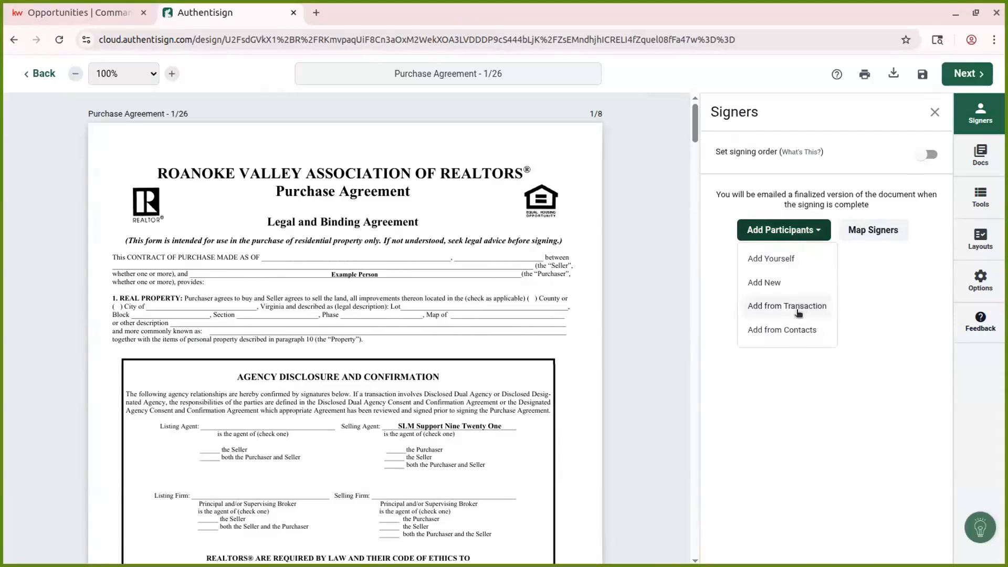
{"action": "left_click", "coordinate": [787, 306]}
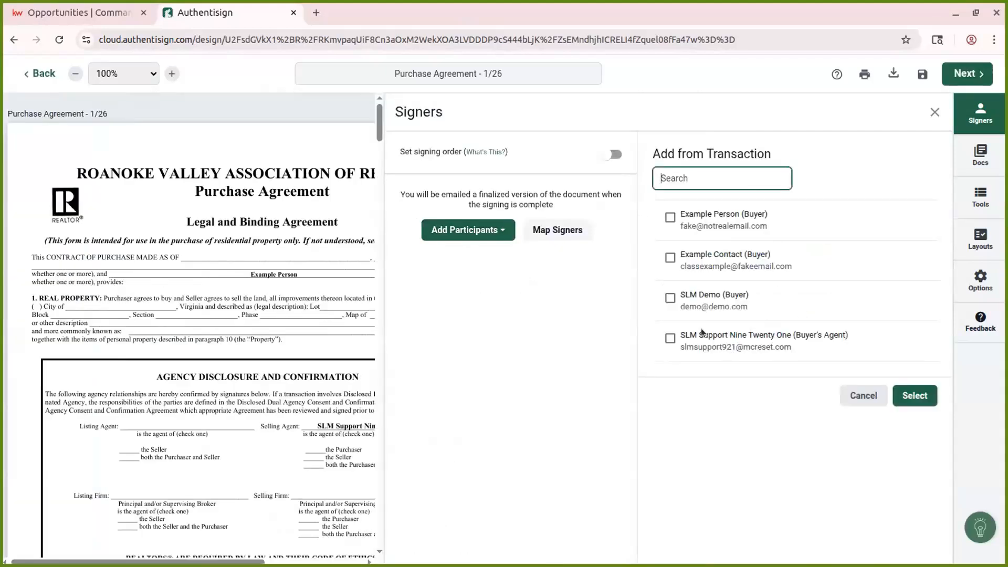
{"action": "left_click", "coordinate": [670, 339]}
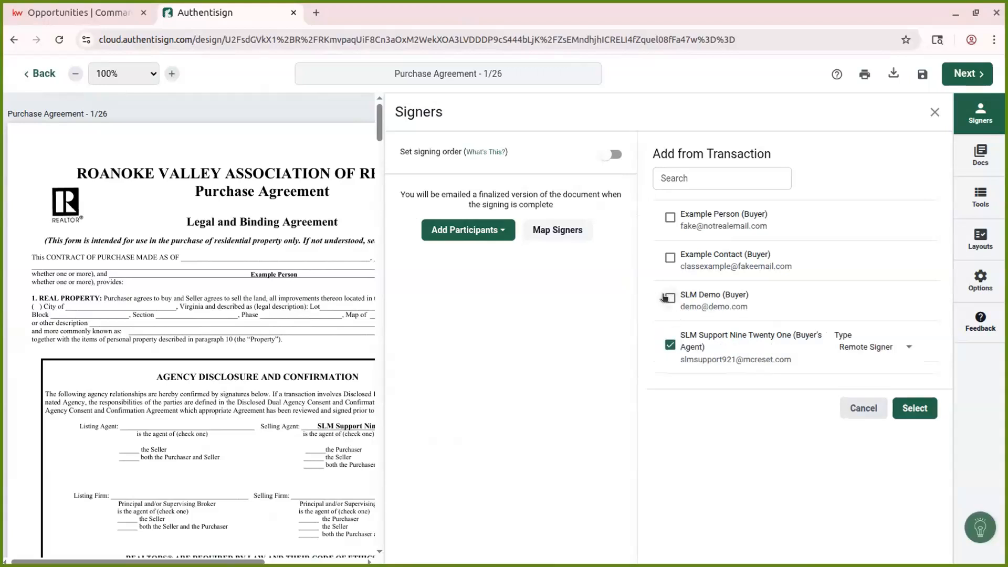
{"action": "left_click", "coordinate": [669, 298]}
{"action": "left_click", "coordinate": [670, 257]}
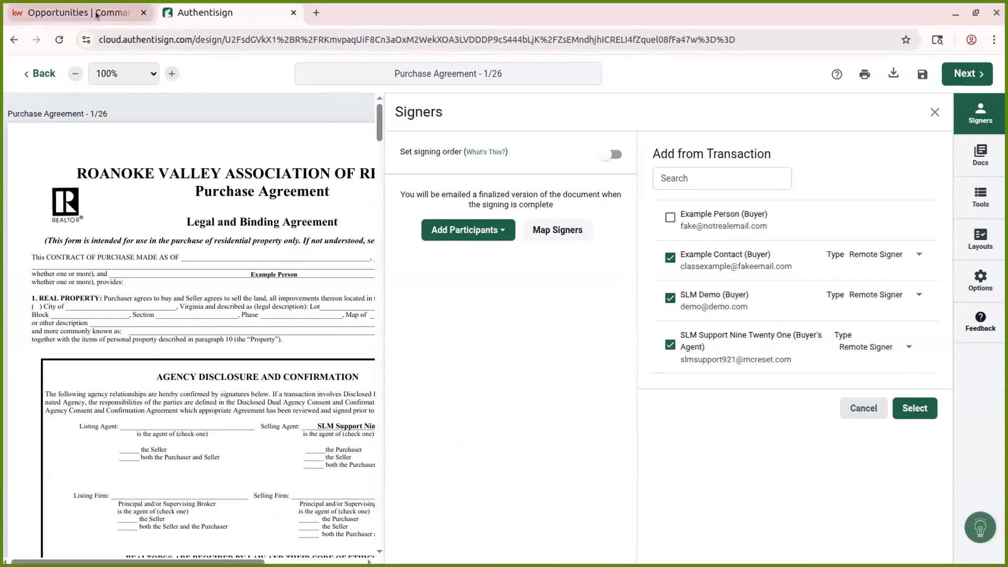
Step: Switch to the KW Command opportunity to check its buyer contacts, and return to the Authentisign signing
{"action": "left_click", "coordinate": [77, 14]}
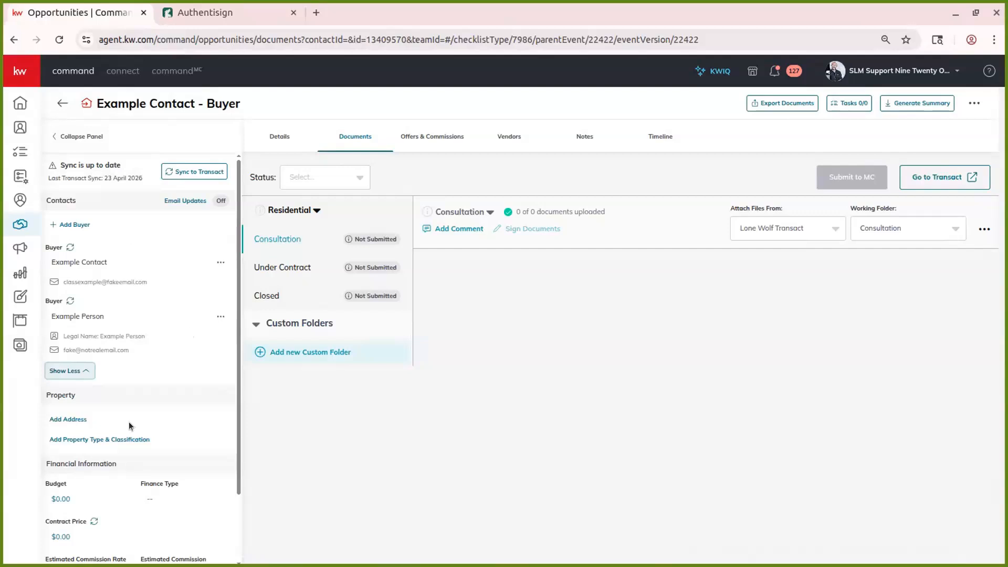
{"action": "left_click", "coordinate": [250, 22]}
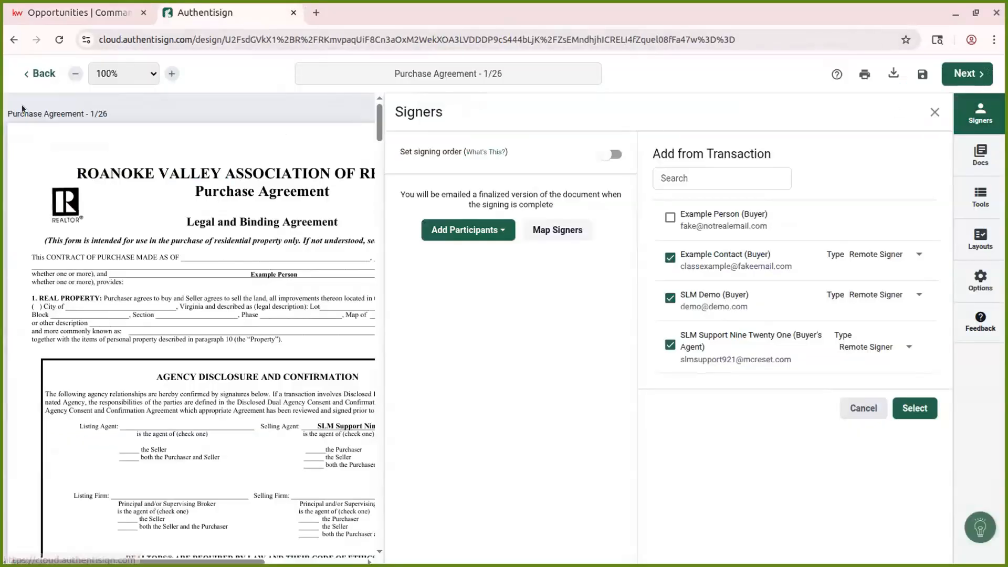